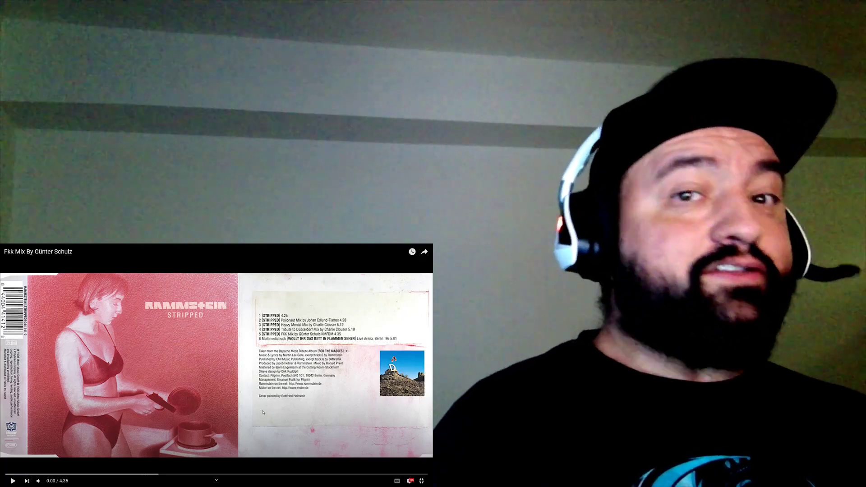
Step: Play the Fkk Mix track to about 4:13, pausing at 1:12 and several later moments to react
click(217, 358)
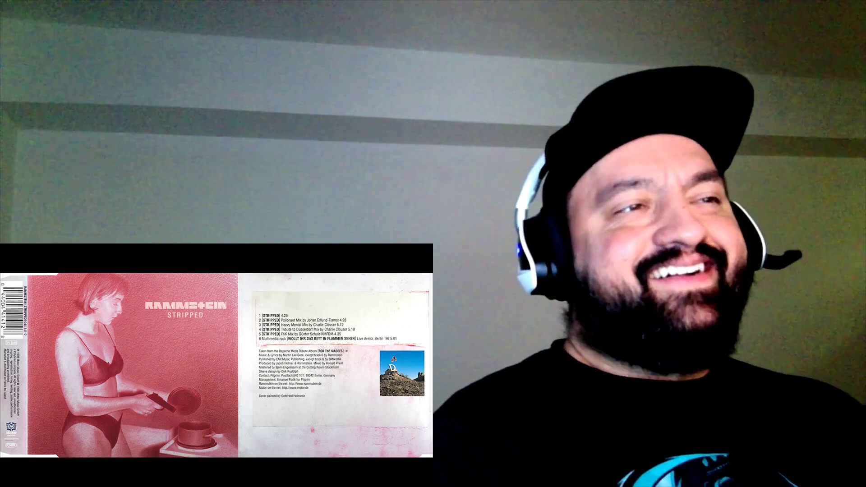
key(space)
key(space)
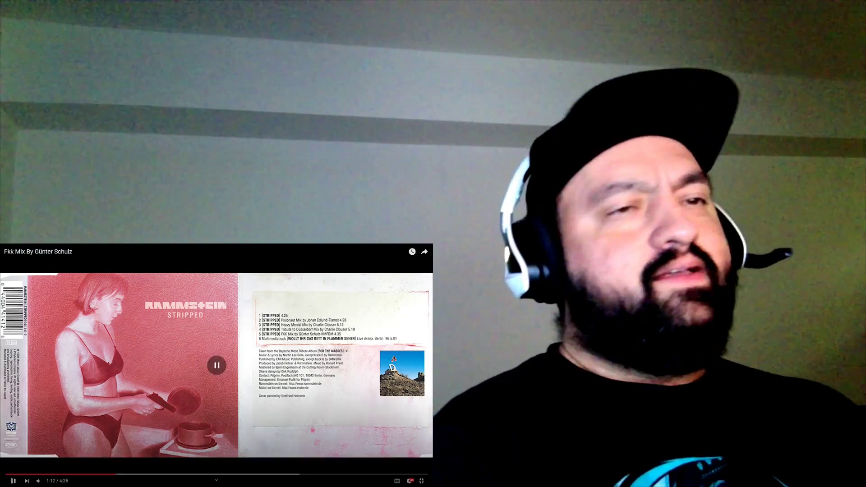
key(space)
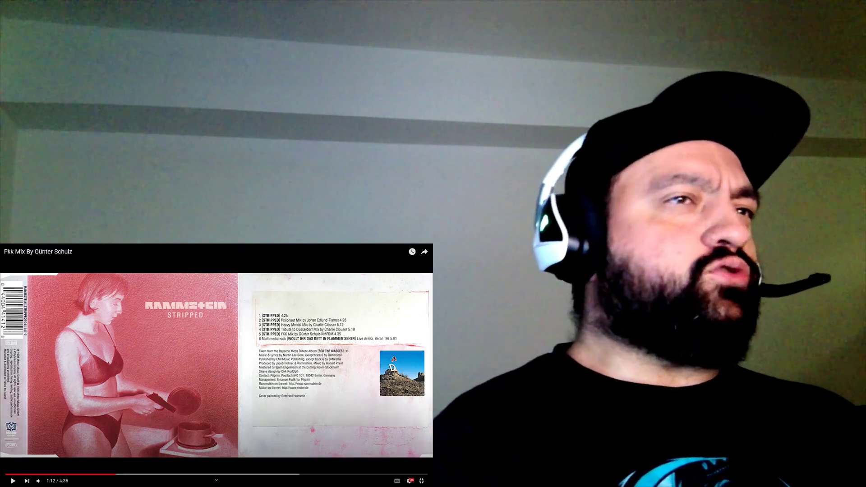
key(space)
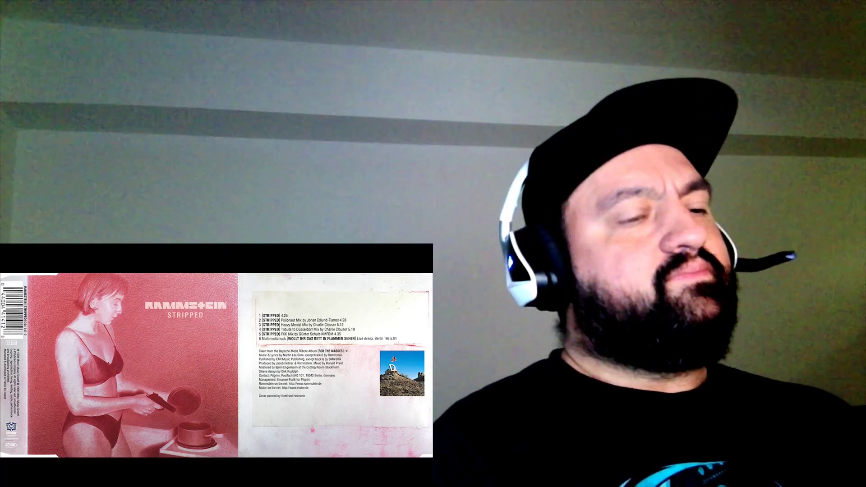
key(space)
key(space)
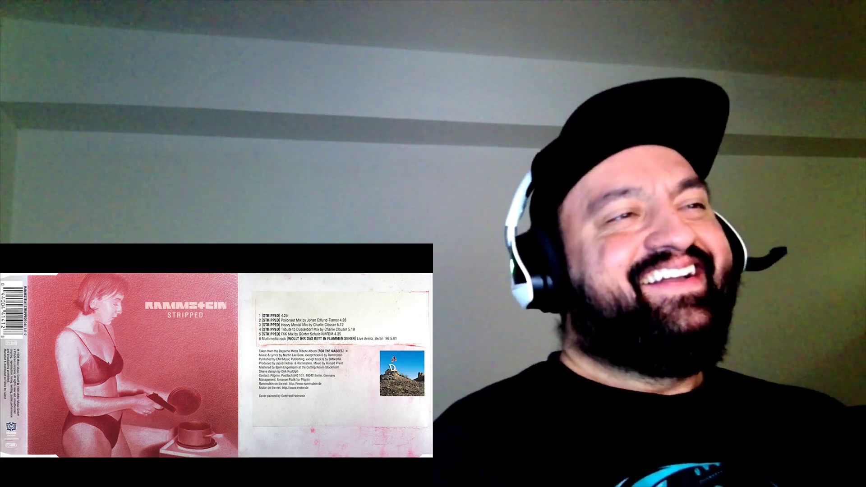
key(space)
key(space)
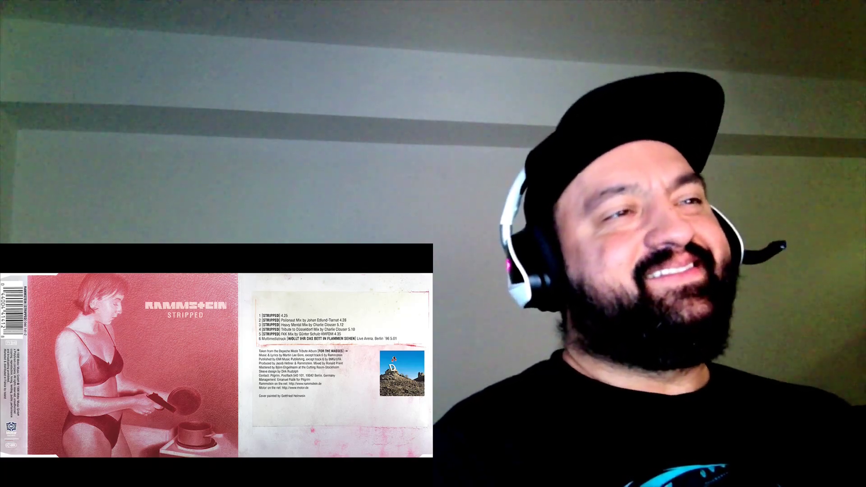
key(space)
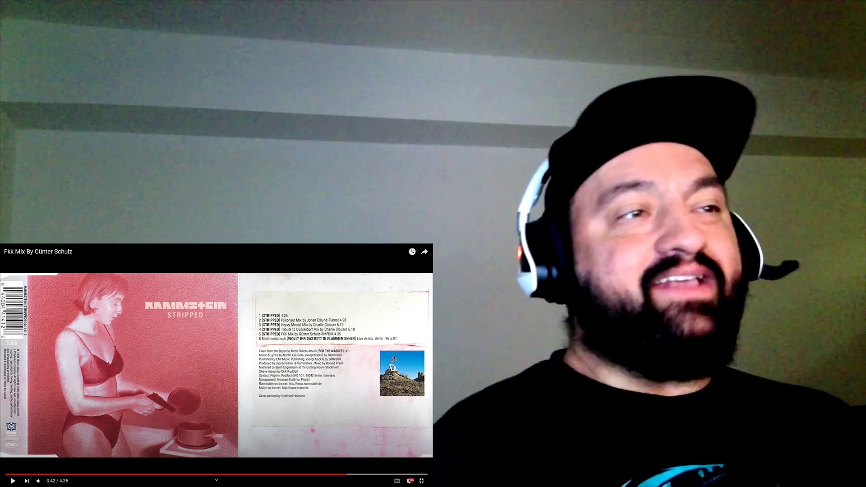
key(space)
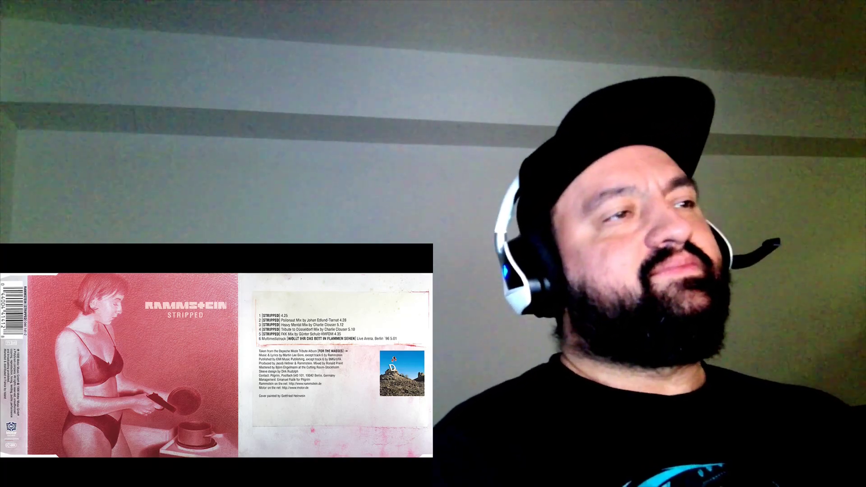
key(space)
key(space)
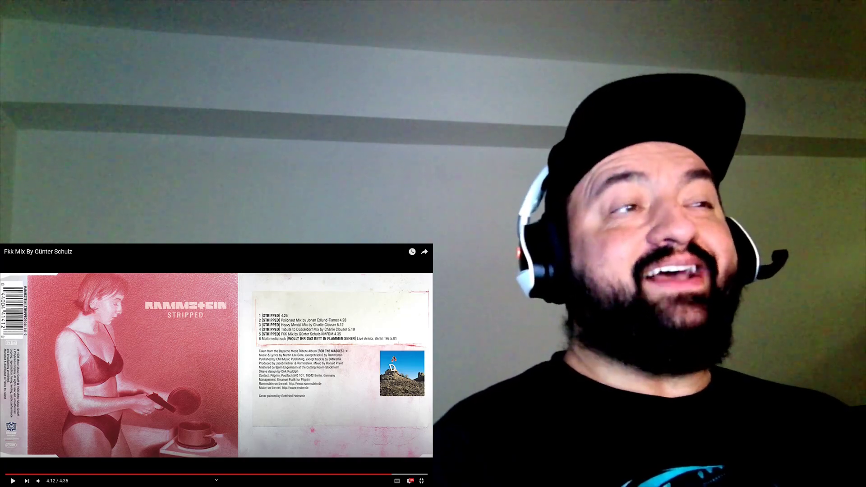
key(space)
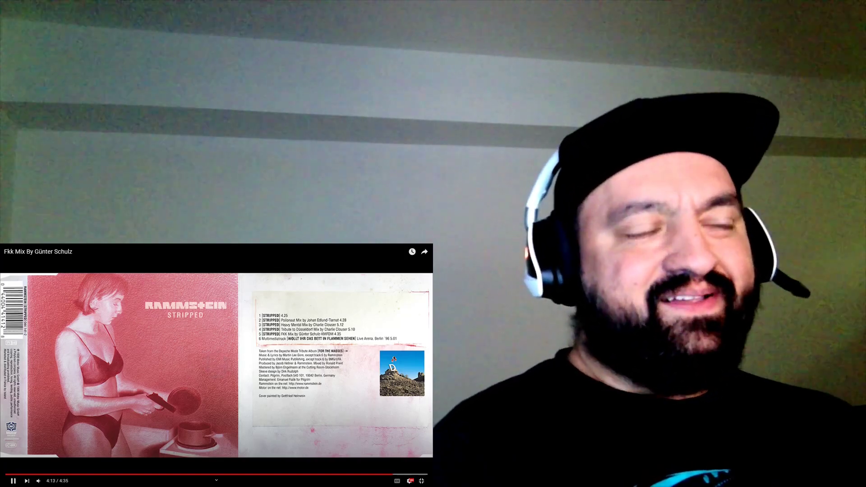